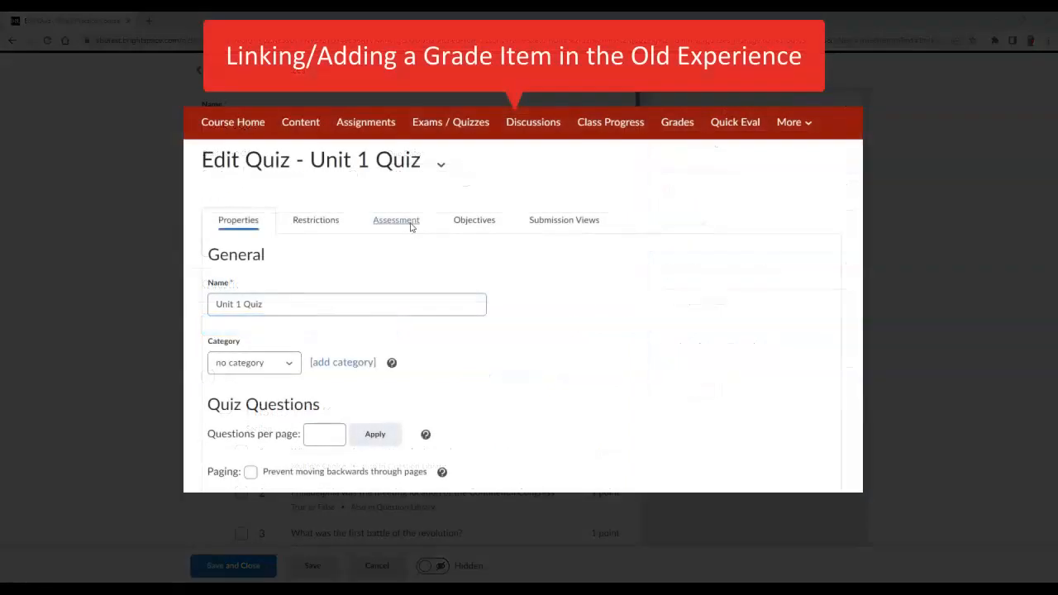
# Create and save a new grade item named Unit 1 Quiz from the quiz's assessment settings in the old experience.
pyautogui.click(396, 220)
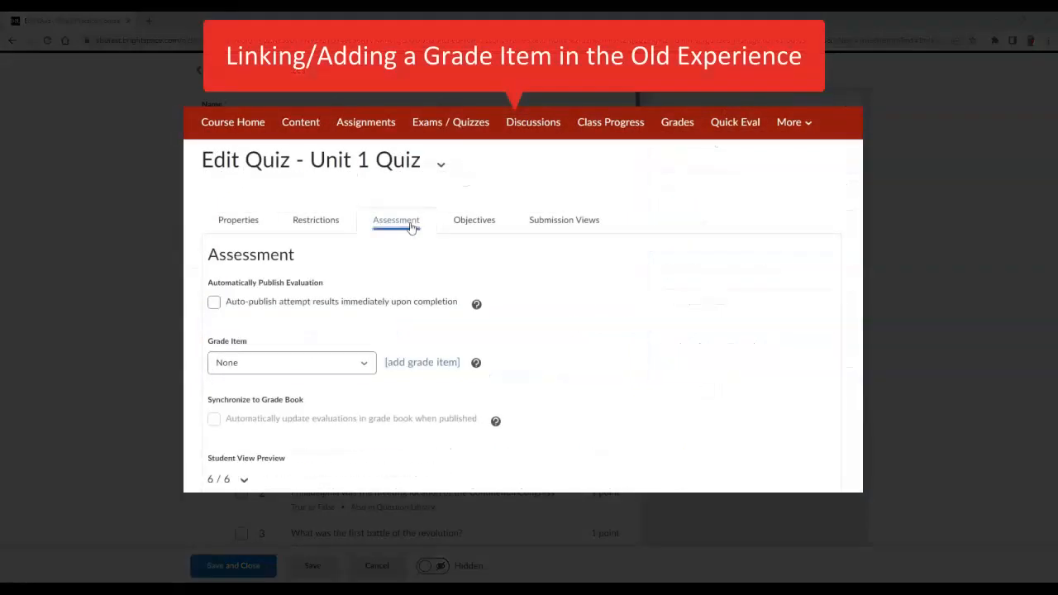
pyautogui.click(364, 364)
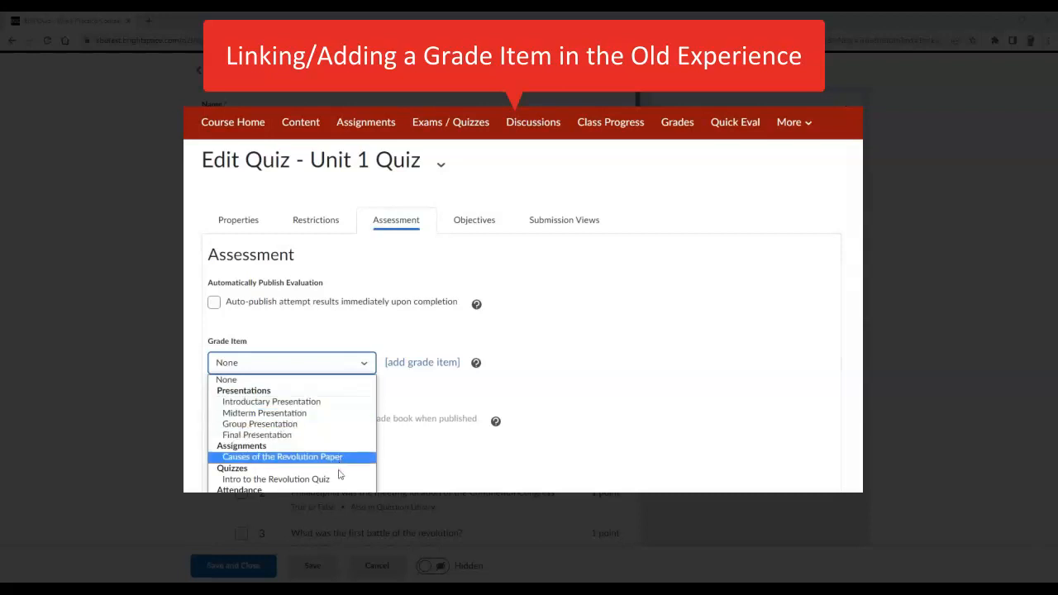
pyautogui.click(365, 368)
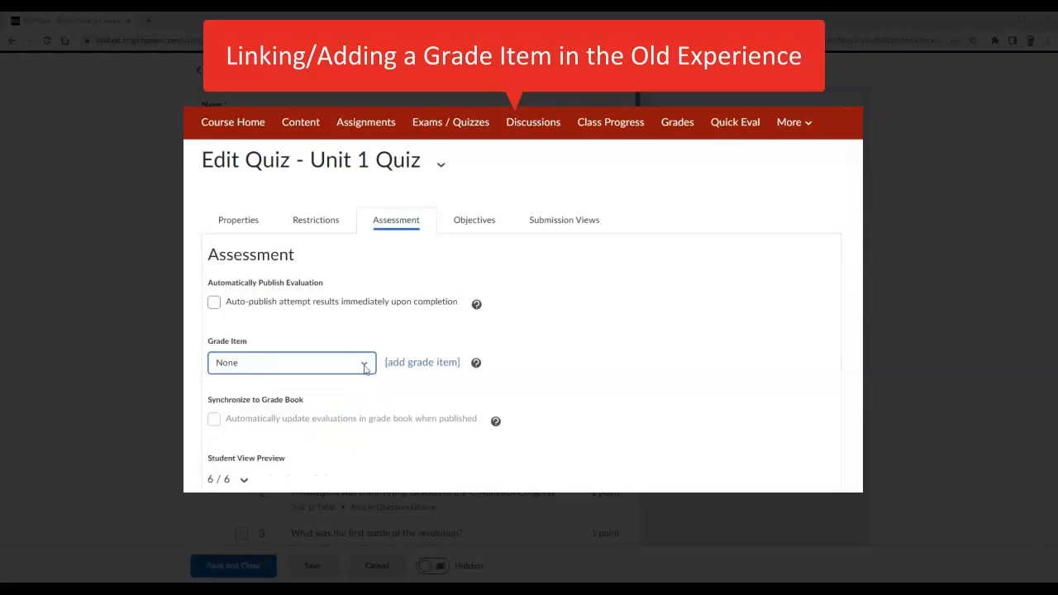
pyautogui.click(423, 364)
pyautogui.write('Unit 1 Quiz')
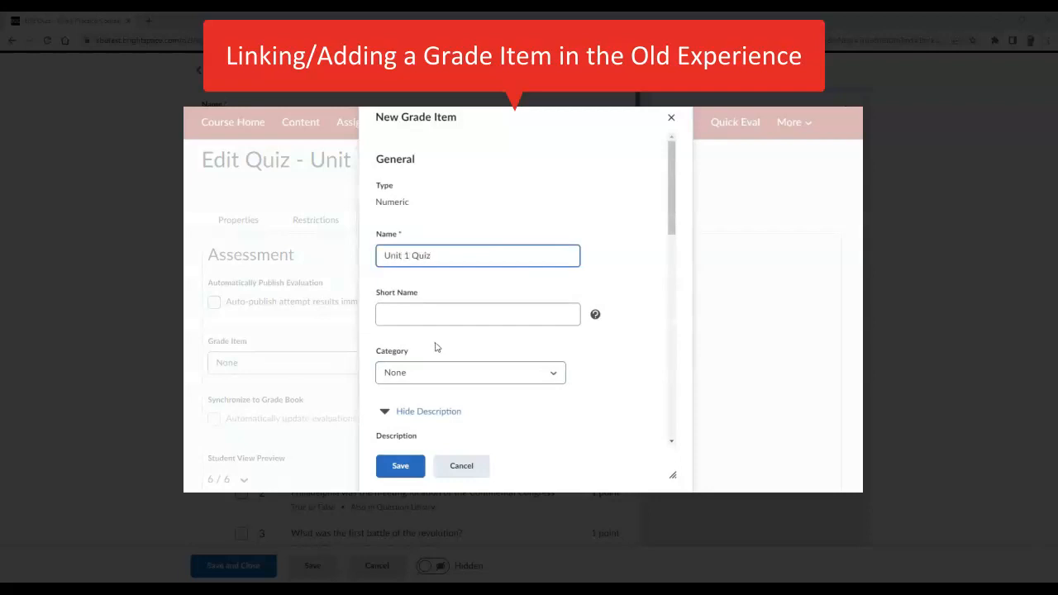
pyautogui.click(398, 466)
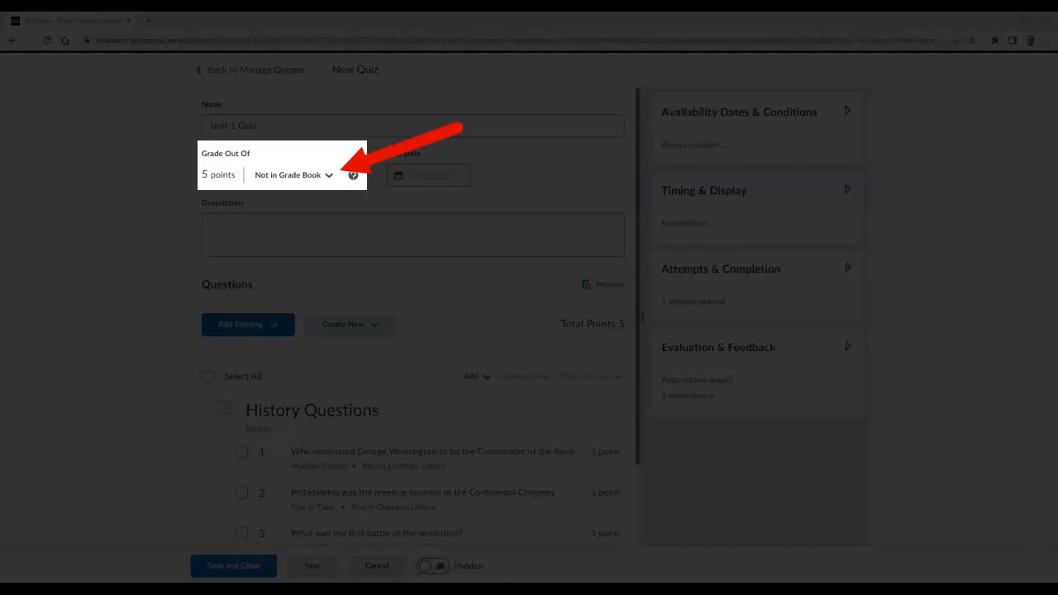
# Add the new Unit 1 Quiz to the grade book, keeping its grade out of 5 points.
pyautogui.click(332, 184)
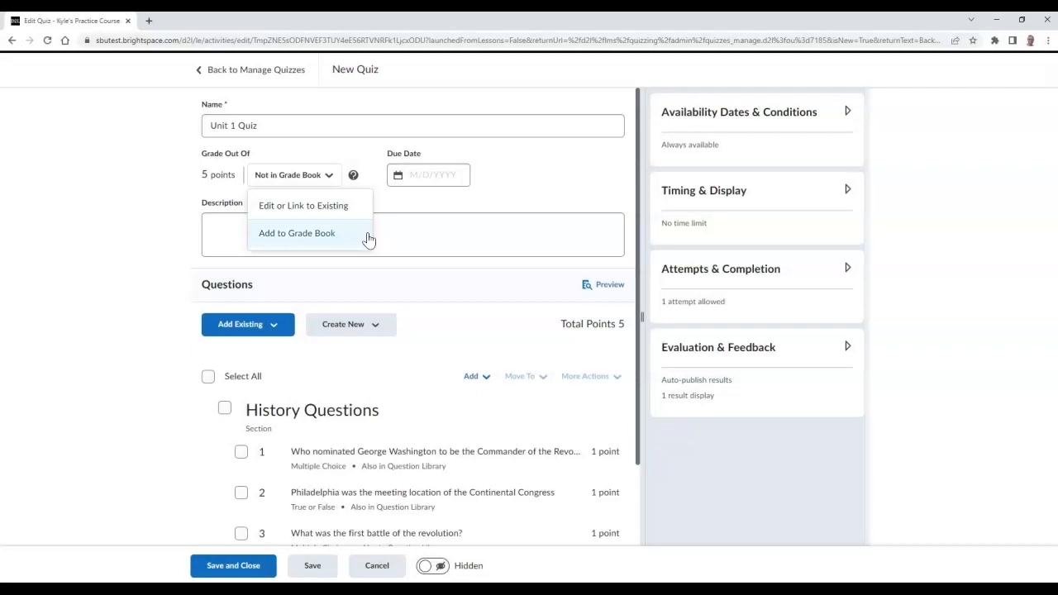
pyautogui.click(369, 240)
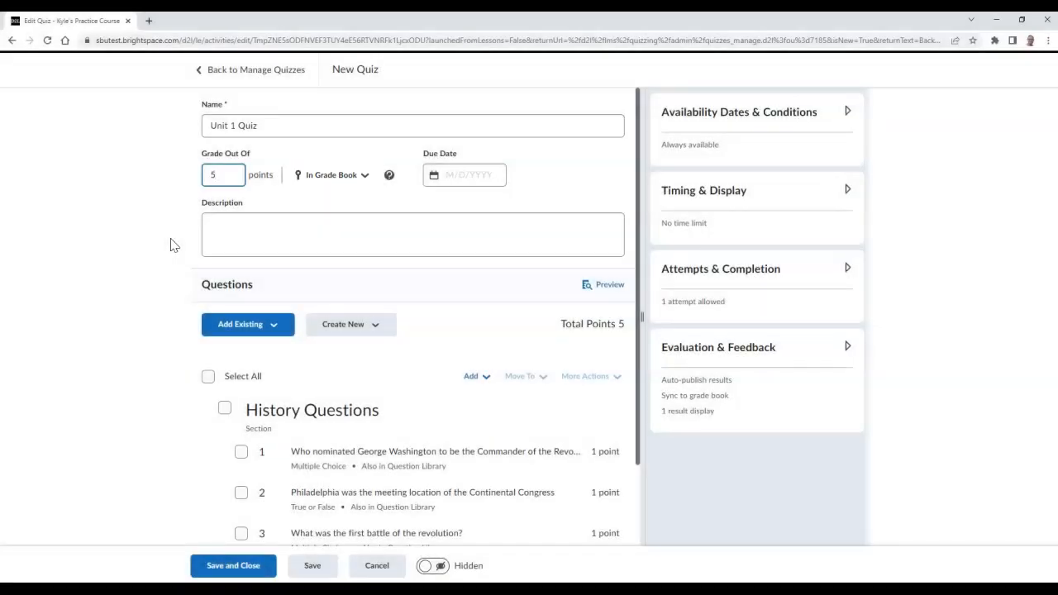
pyautogui.click(172, 245)
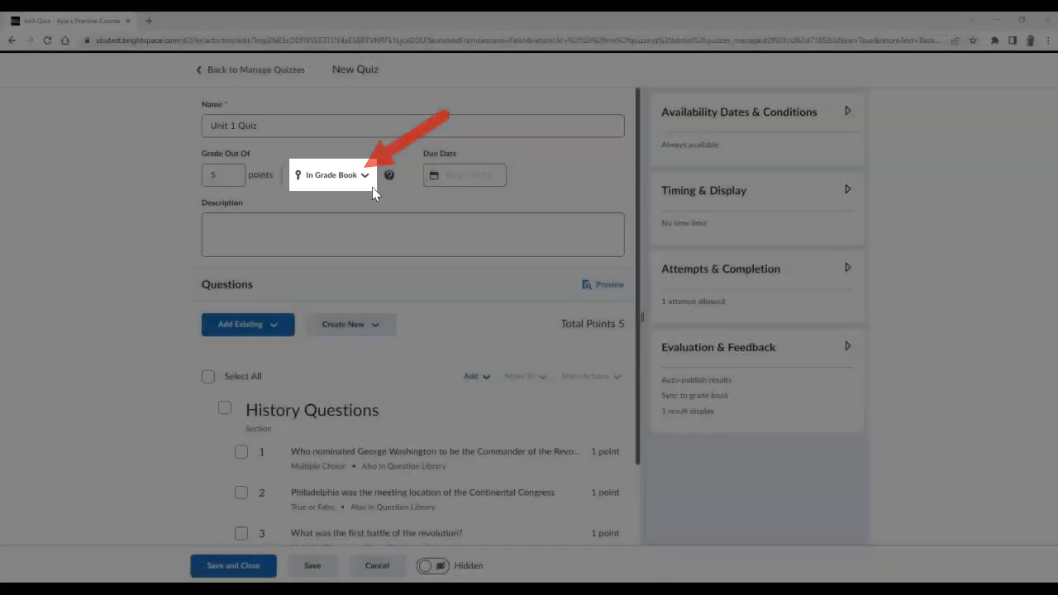
# Assign the Quizzes grade category to the new grade item that is created and linked for the quiz.
pyautogui.click(370, 180)
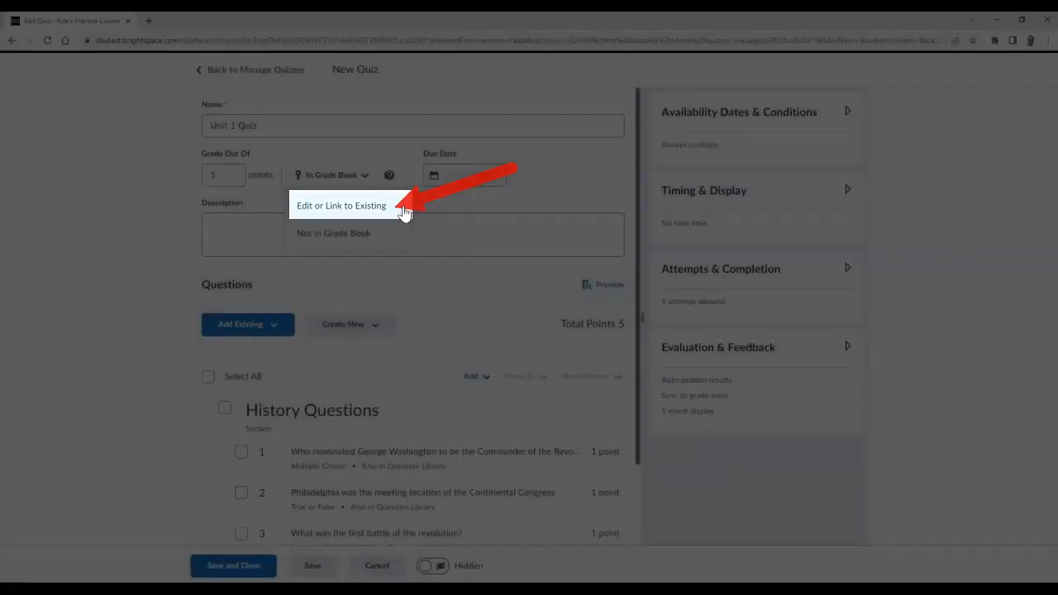
pyautogui.click(403, 206)
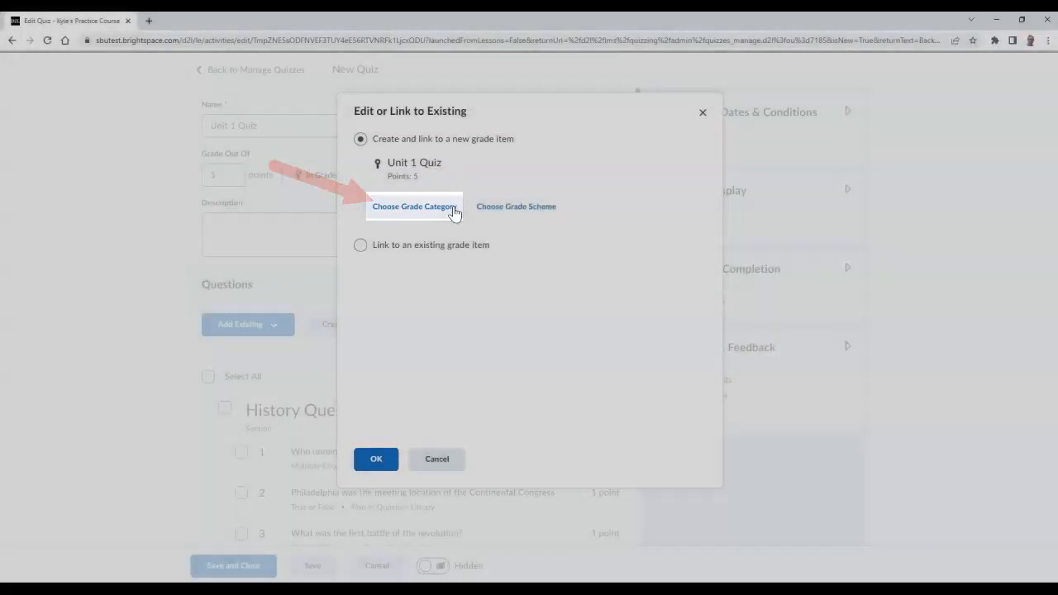
pyautogui.click(453, 209)
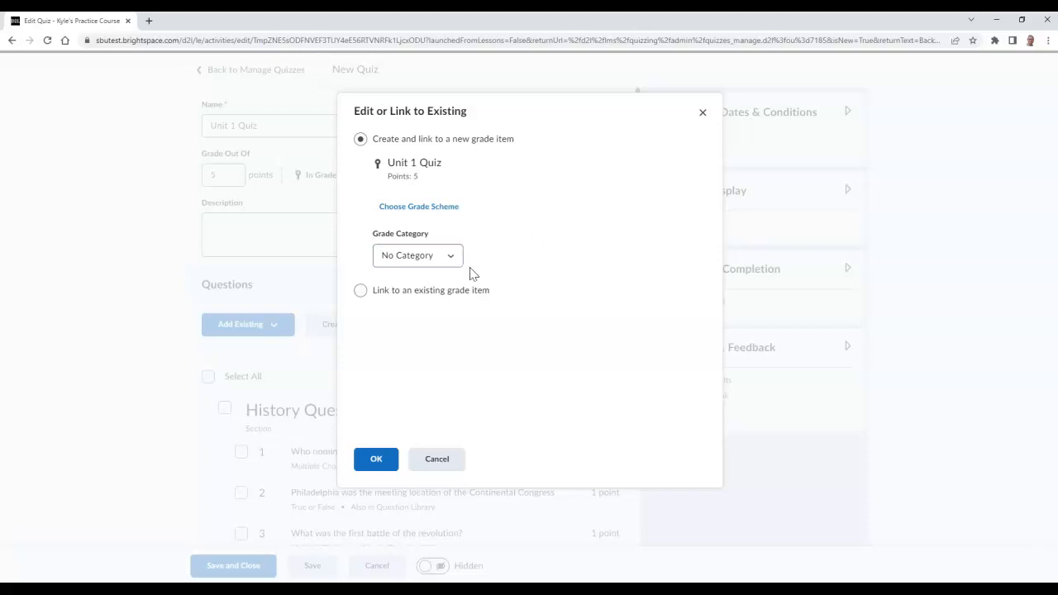
pyautogui.click(447, 263)
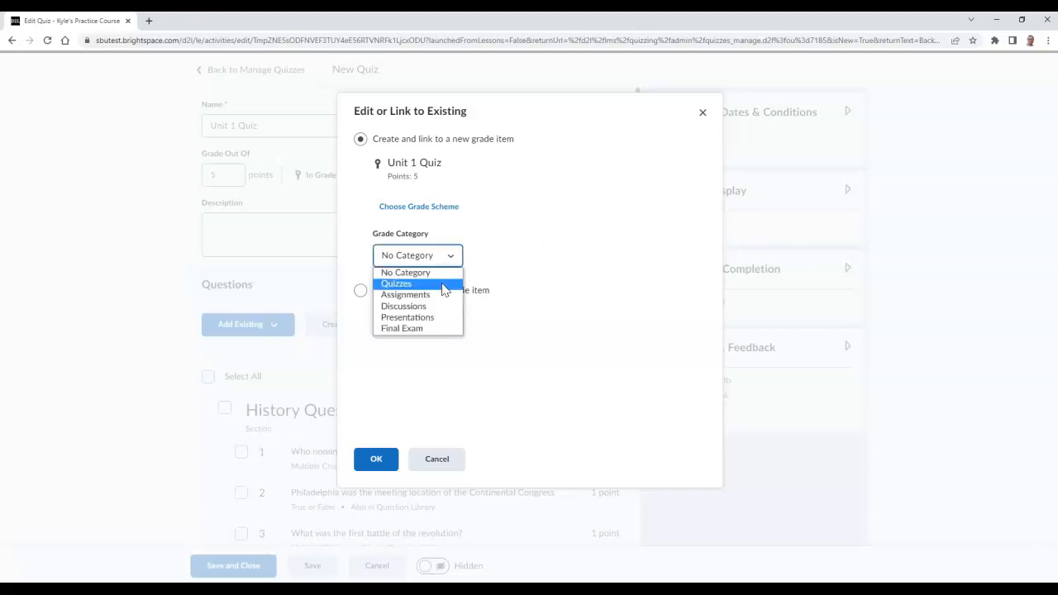
pyautogui.click(441, 283)
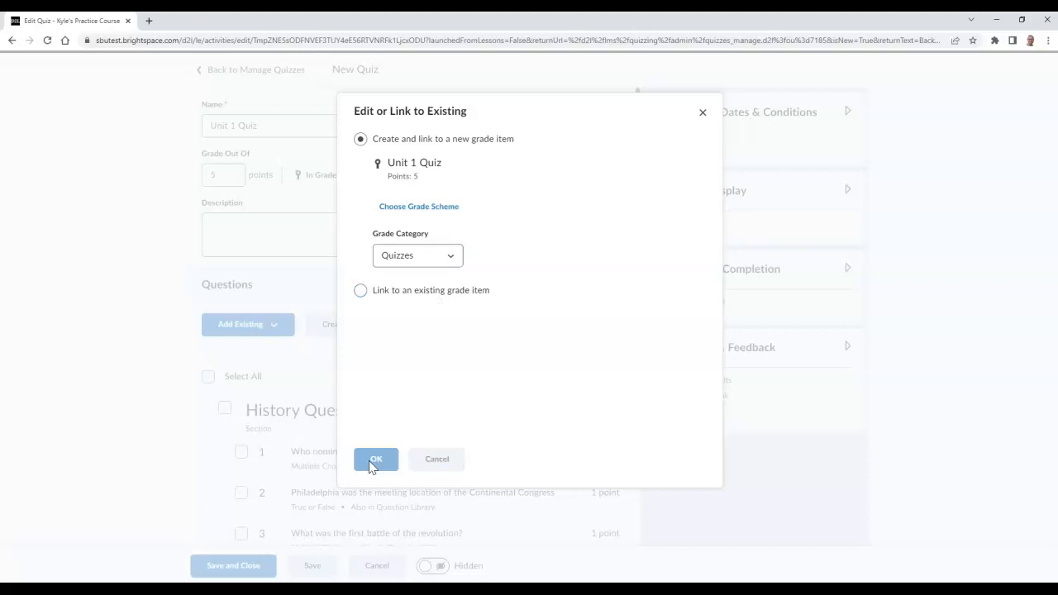
pyautogui.click(373, 463)
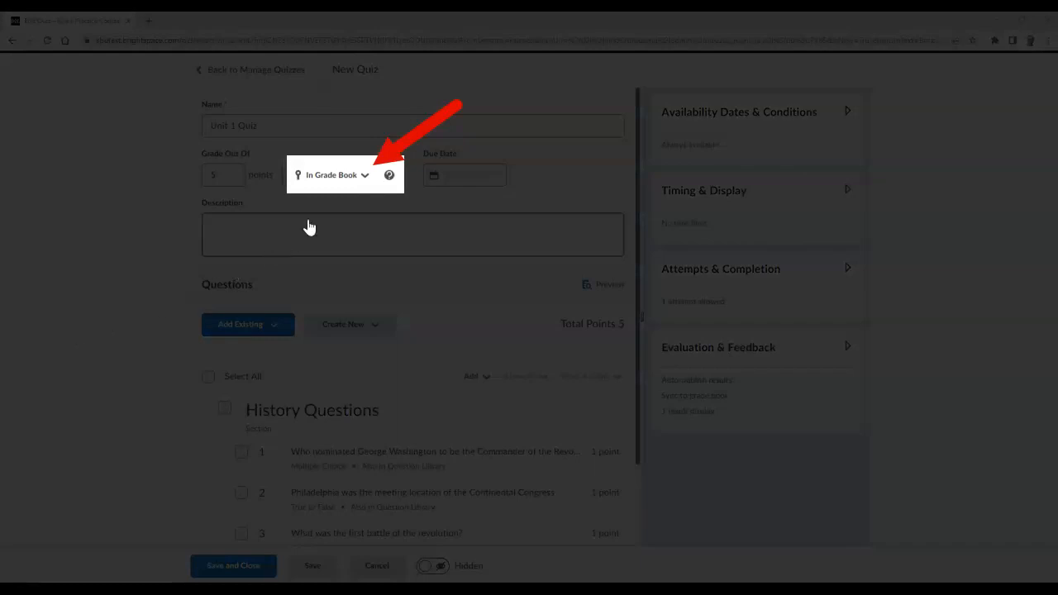
# Link the quiz to the existing grade item Unit 1 Quiz instead of a newly created one.
pyautogui.click(373, 181)
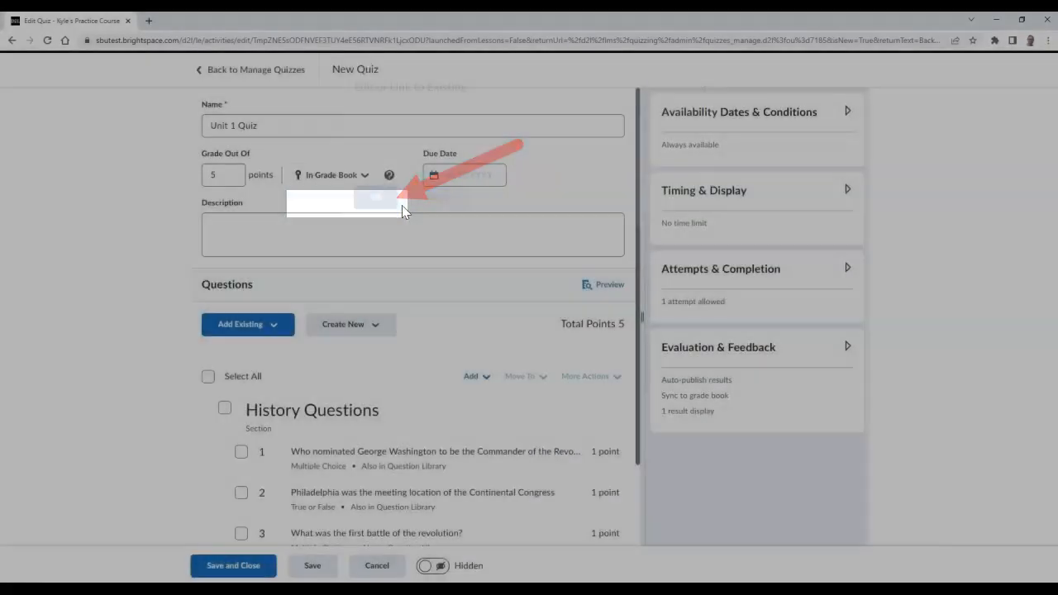
pyautogui.click(402, 206)
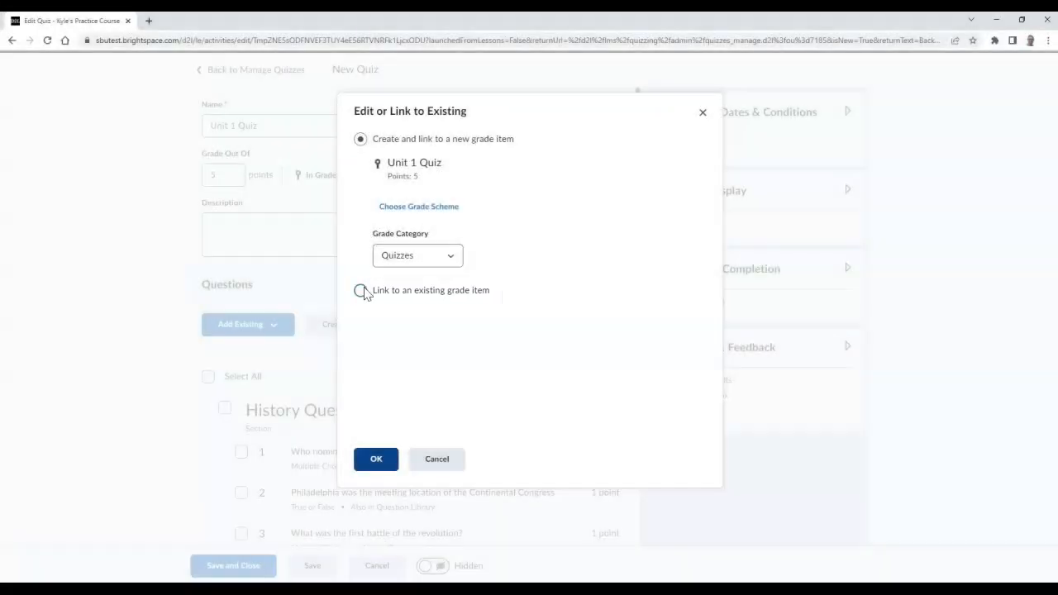
pyautogui.click(361, 291)
pyautogui.click(557, 196)
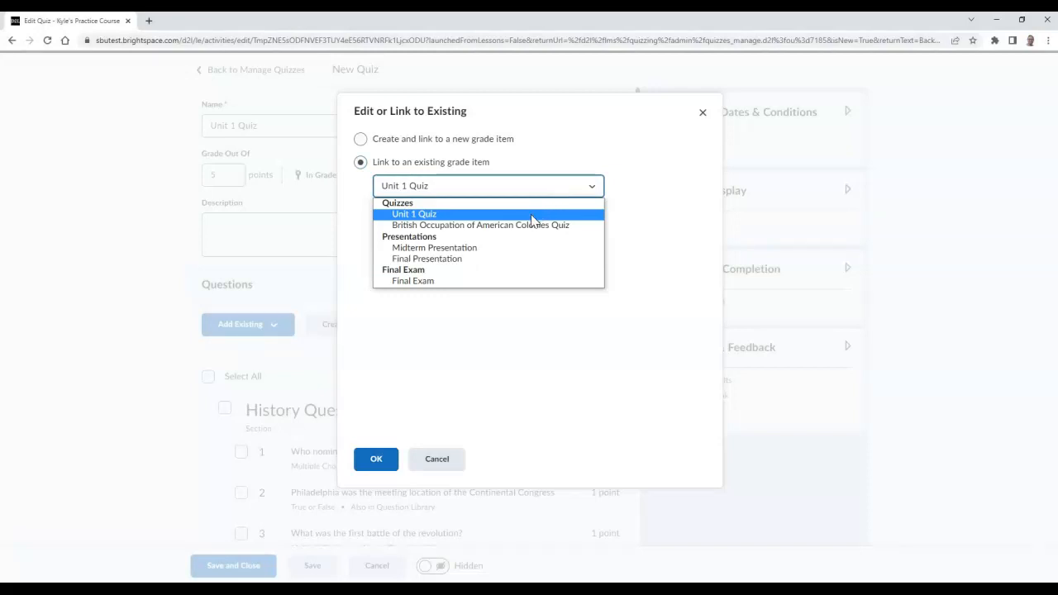
pyautogui.click(535, 214)
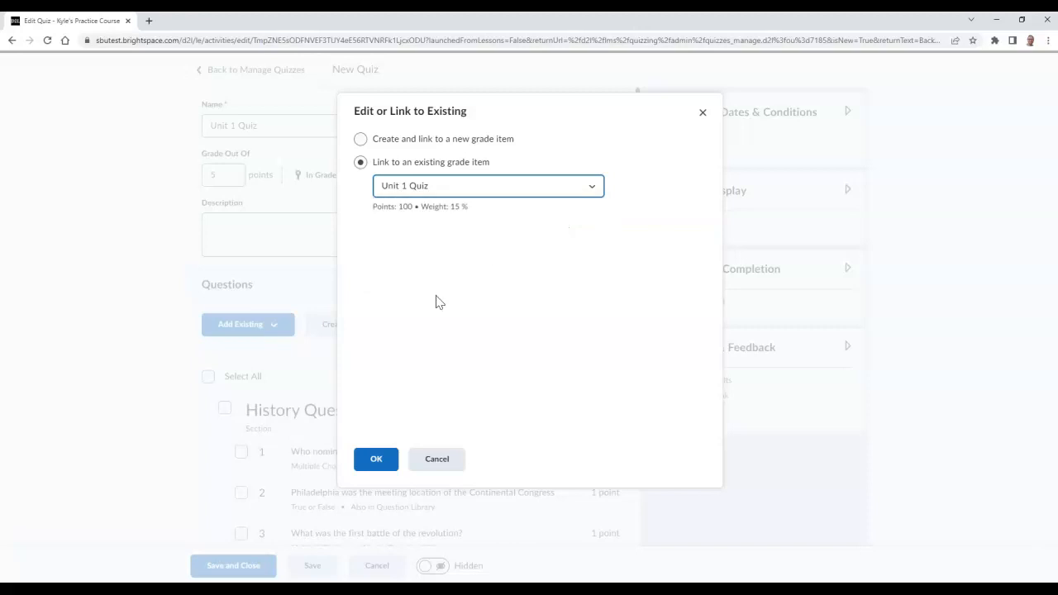
pyautogui.click(385, 464)
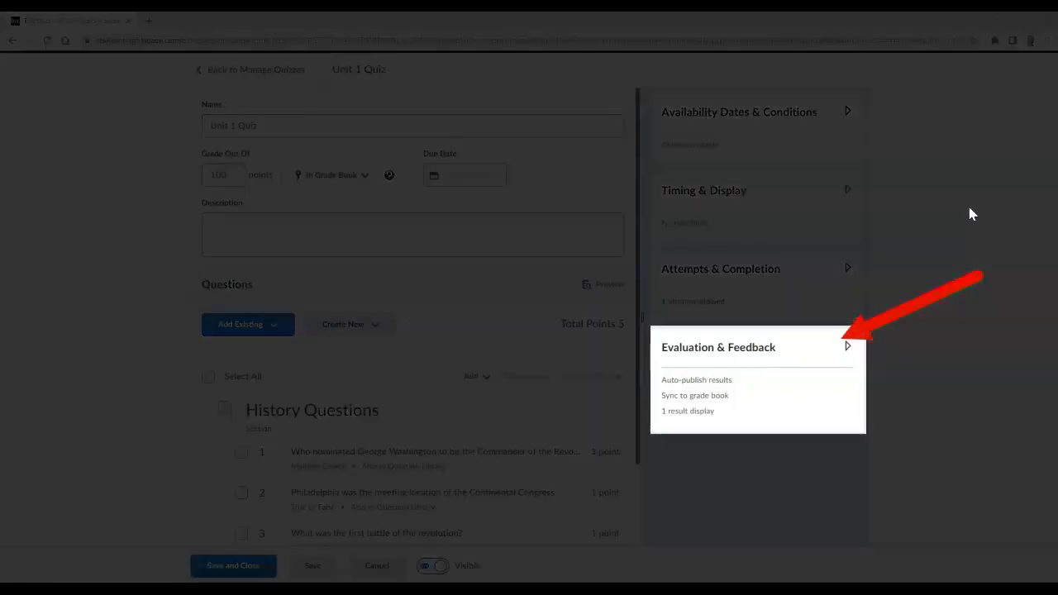
# Set the quiz's evaluation and feedback to display all questions, with correct answers, to learners when results are published.
pyautogui.click(848, 348)
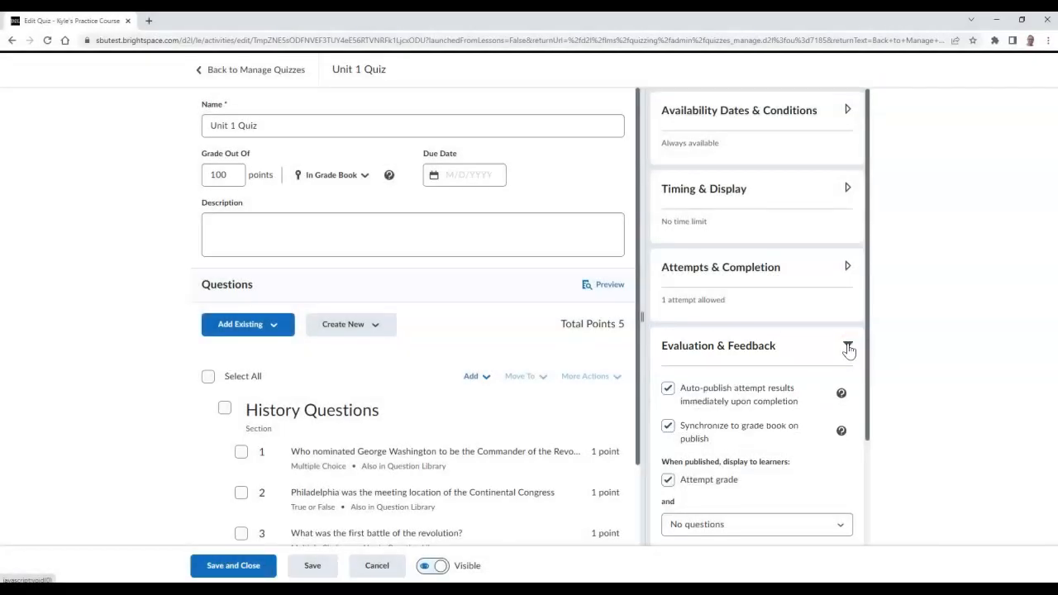
pyautogui.scroll(-2, 851, 343)
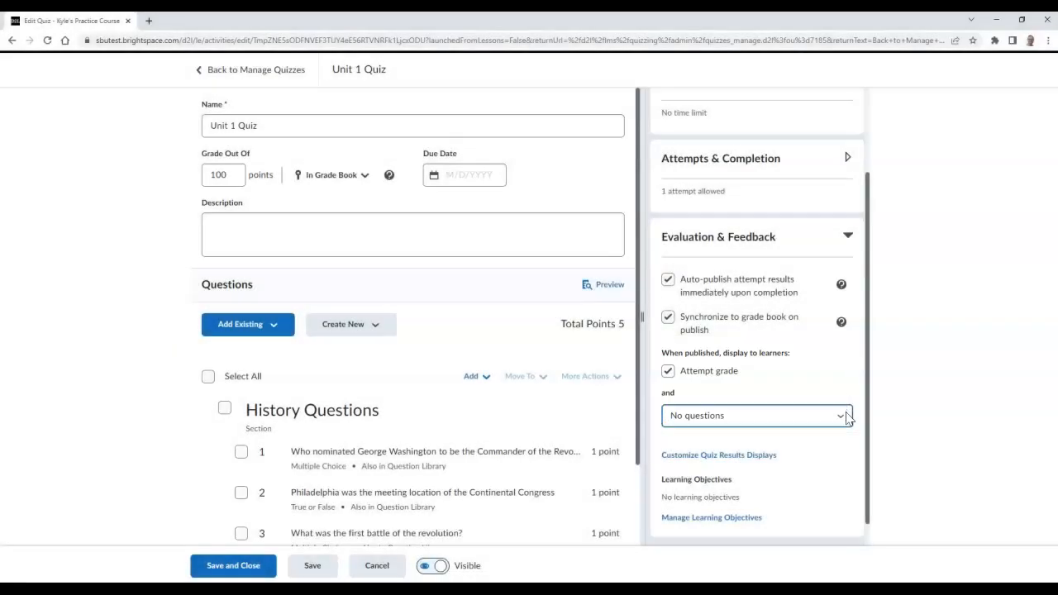
pyautogui.click(847, 417)
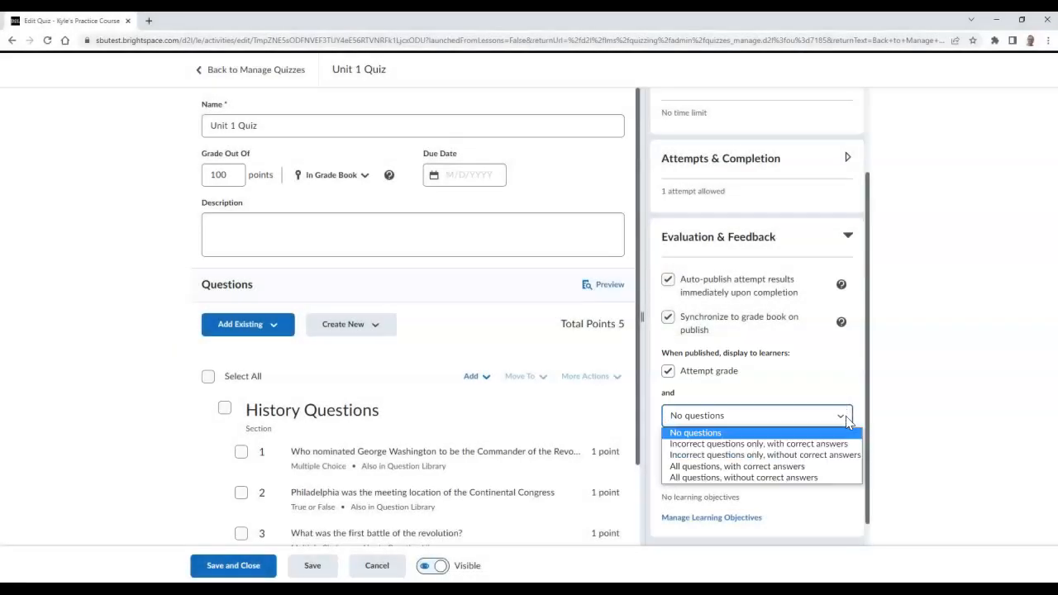
pyautogui.click(820, 468)
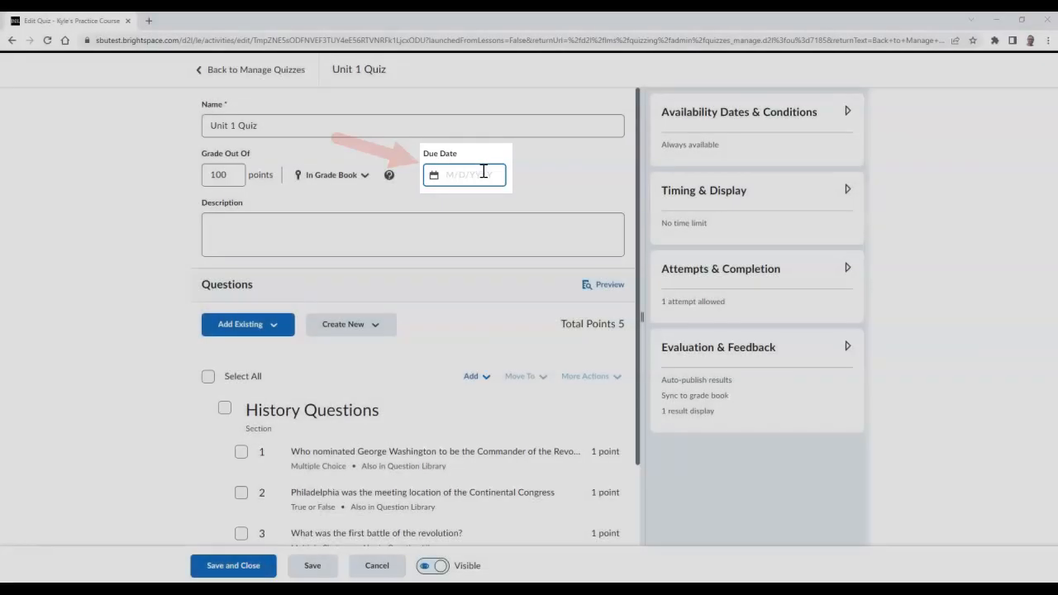
# Set the quiz's due date to 5/19/2023.
pyautogui.click(483, 174)
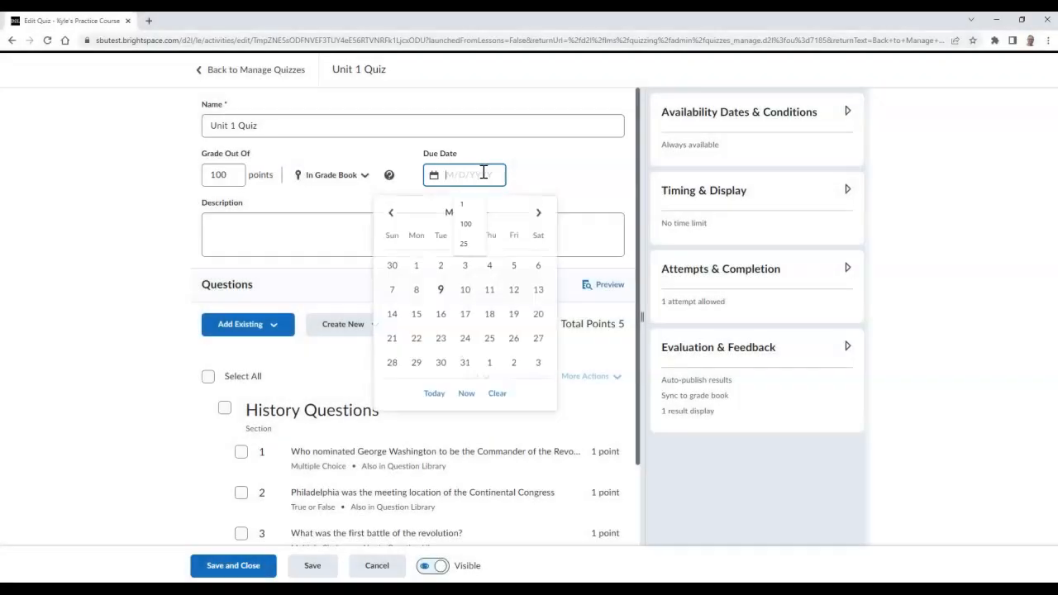
pyautogui.click(513, 314)
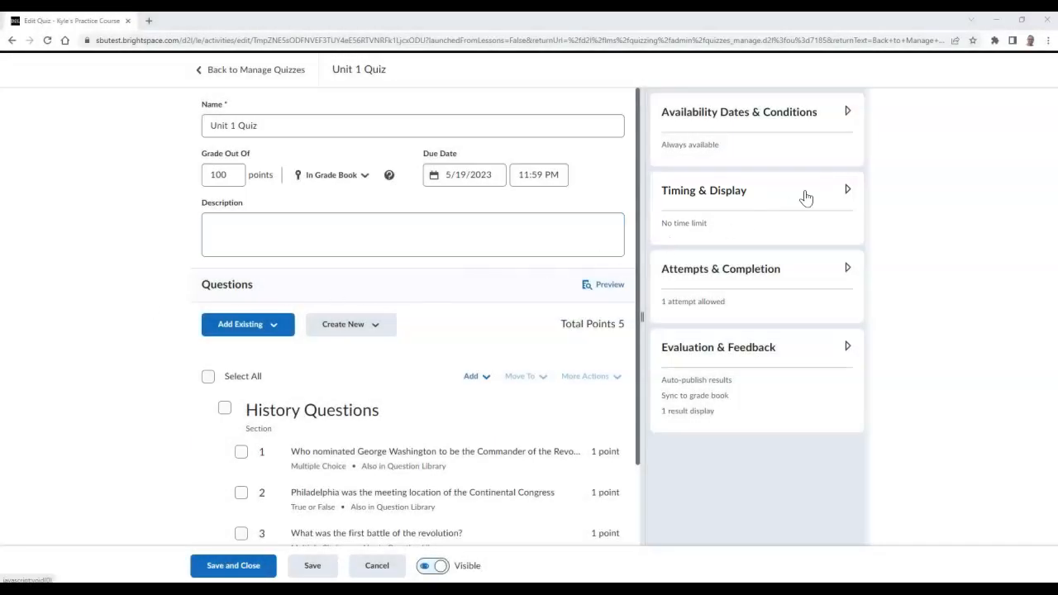
# Expand the quiz's timing and display settings and view the available paging options.
pyautogui.click(803, 197)
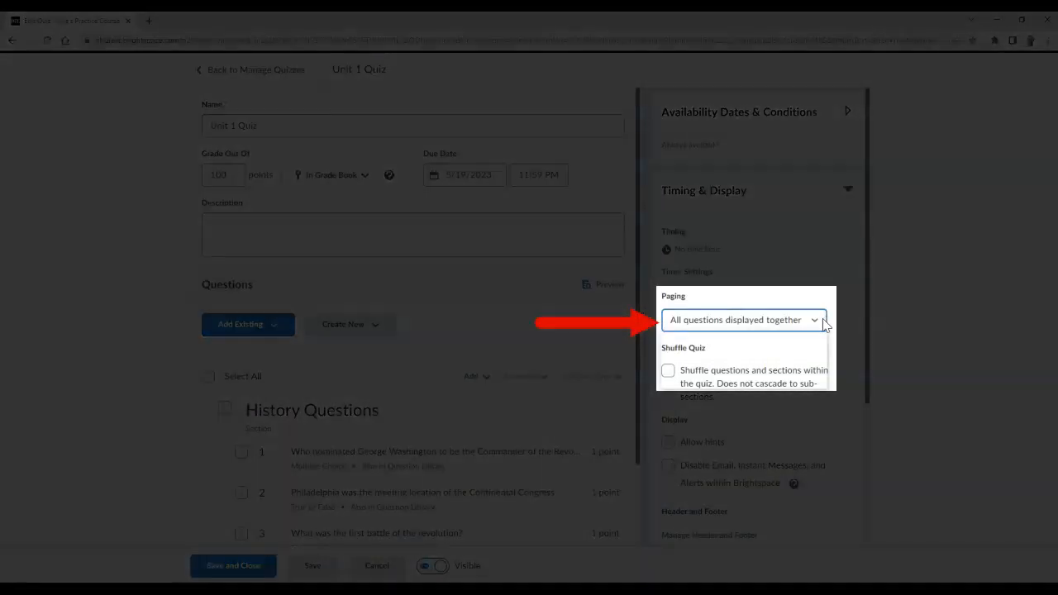
pyautogui.click(823, 322)
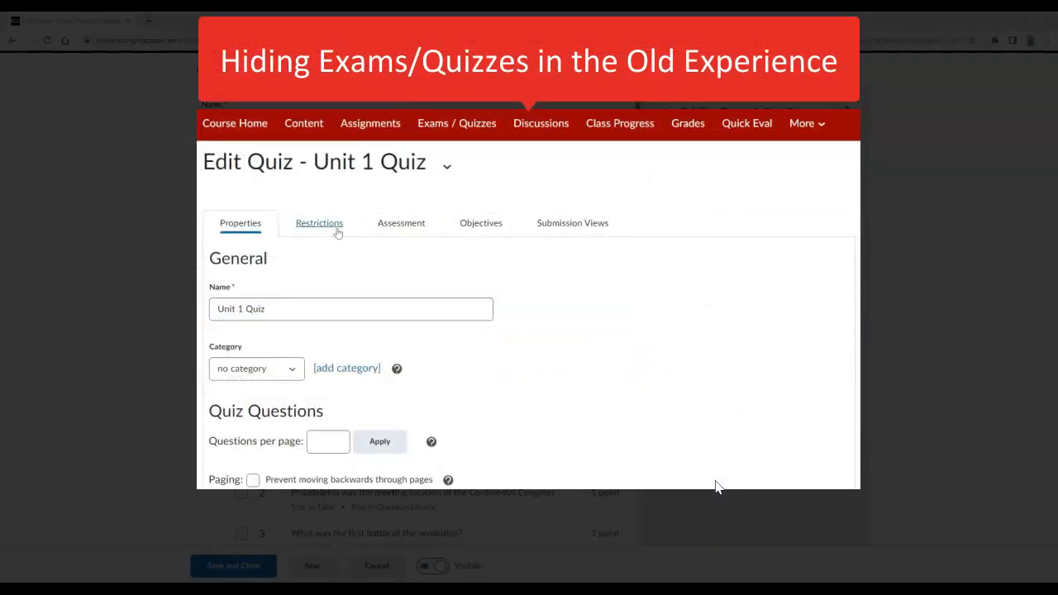
# Hide the quiz from users in the old experience's restrictions and set its visibility to Hidden in the new experience.
pyautogui.click(338, 234)
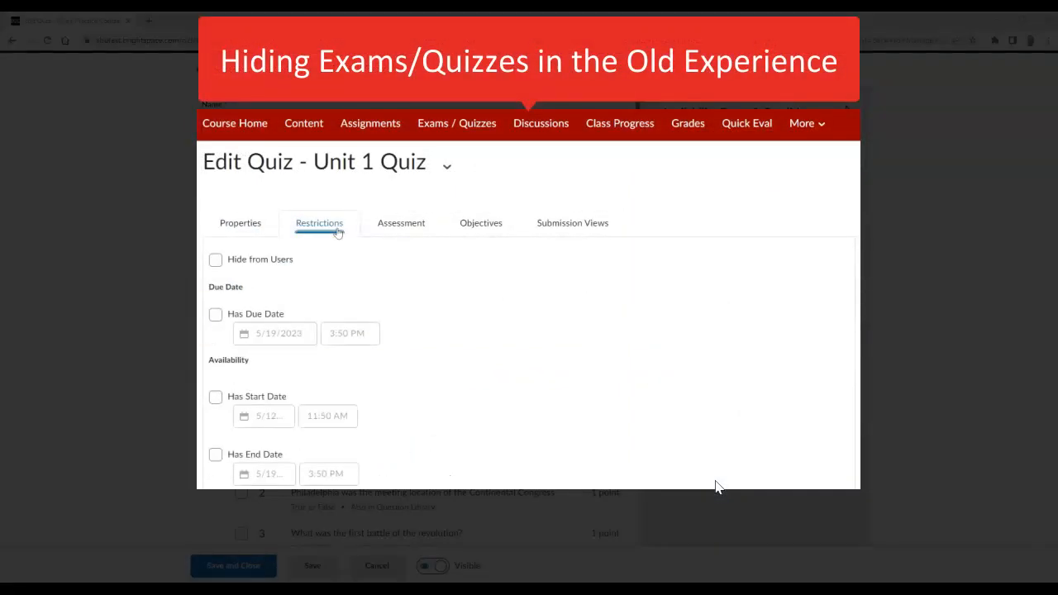
pyautogui.click(216, 259)
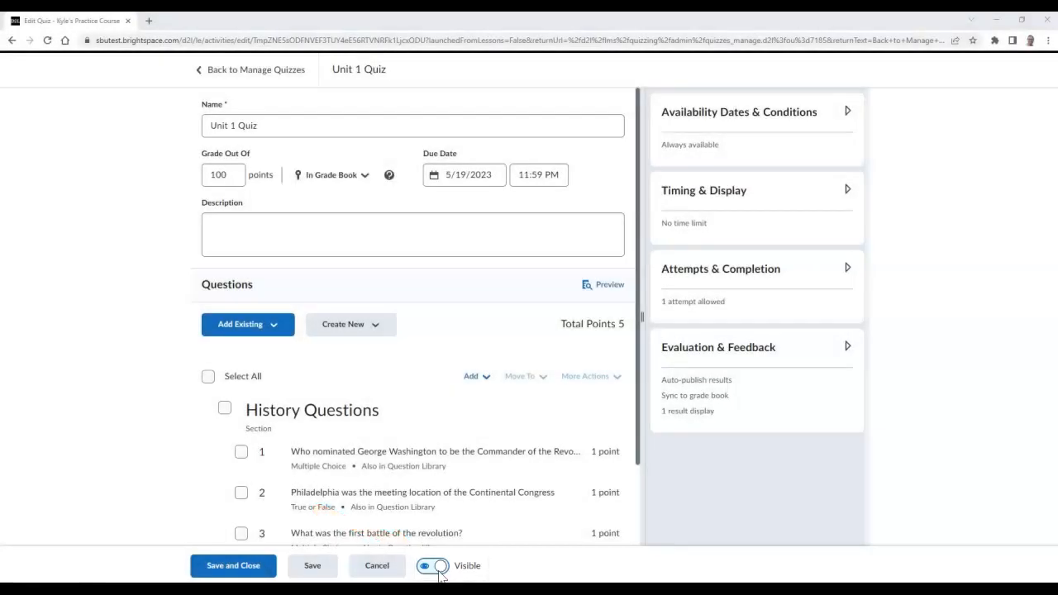
pyautogui.click(437, 568)
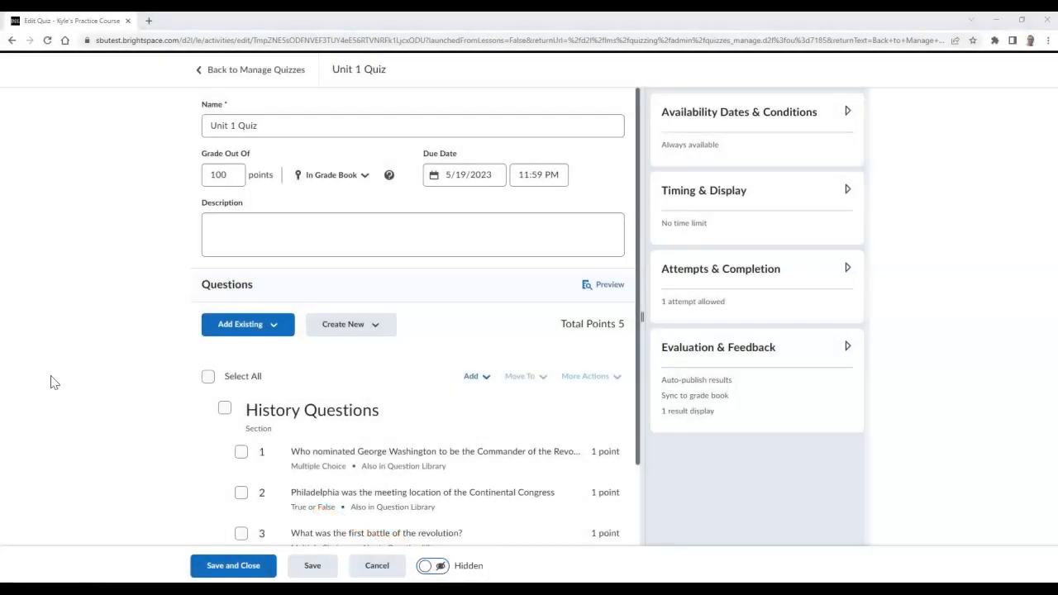